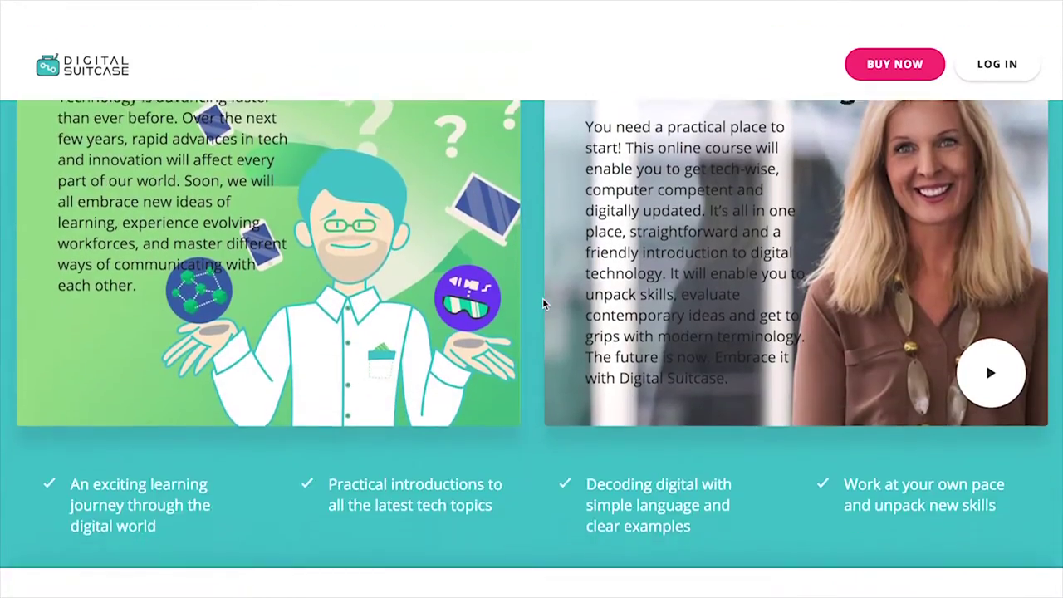
scroll(543, 303, down, 4)
scroll(542, 303, down, 4)
scroll(543, 303, down, 4)
scroll(542, 303, down, 4)
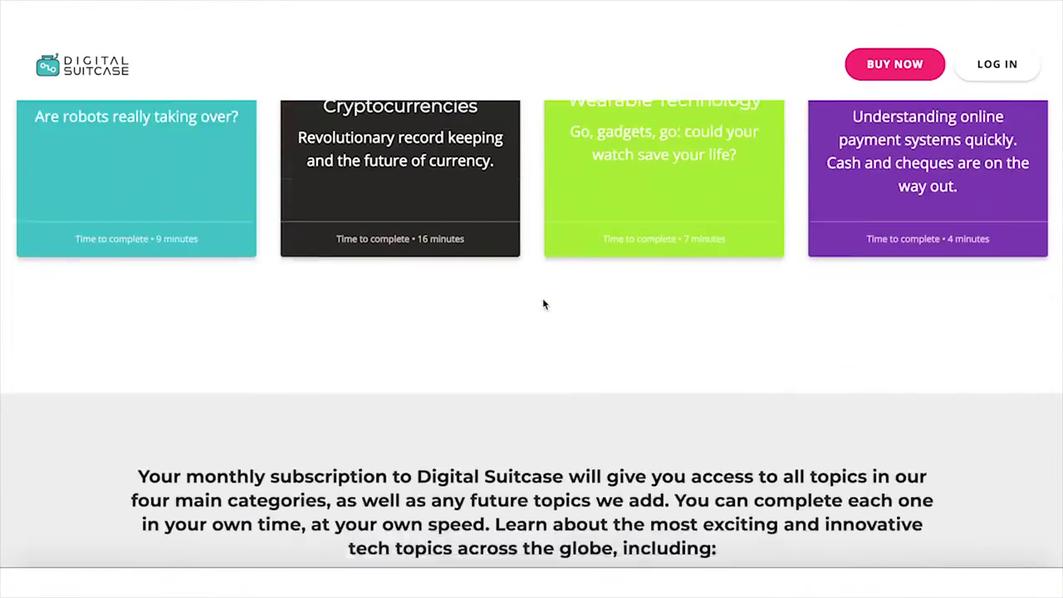
scroll(542, 303, down, 4)
scroll(542, 303, down, 3)
scroll(542, 304, down, 3)
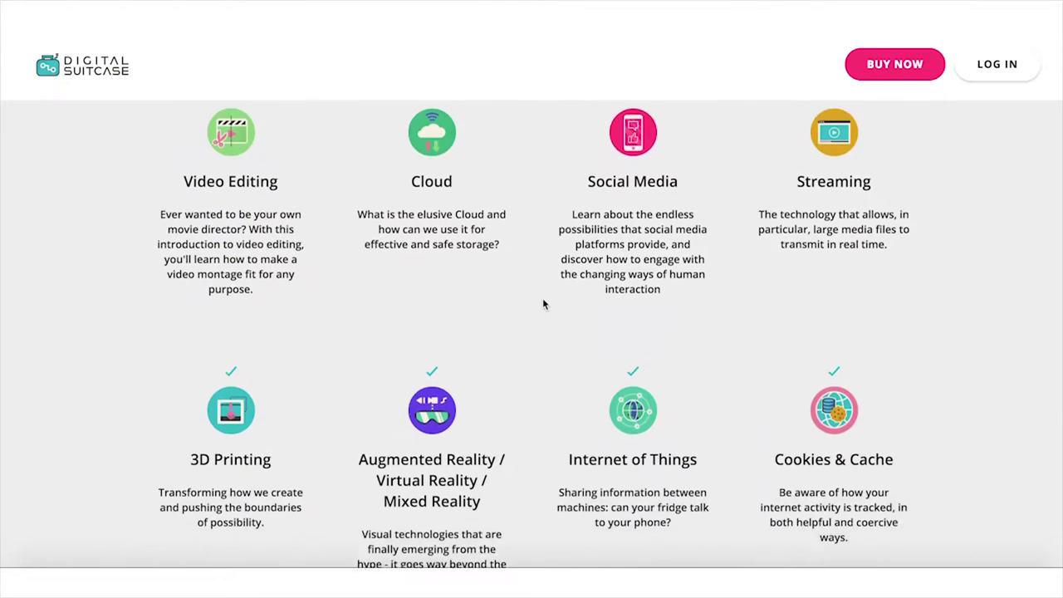
scroll(542, 303, down, 3)
scroll(543, 303, down, 2)
scroll(542, 303, down, 3)
scroll(542, 303, down, 1)
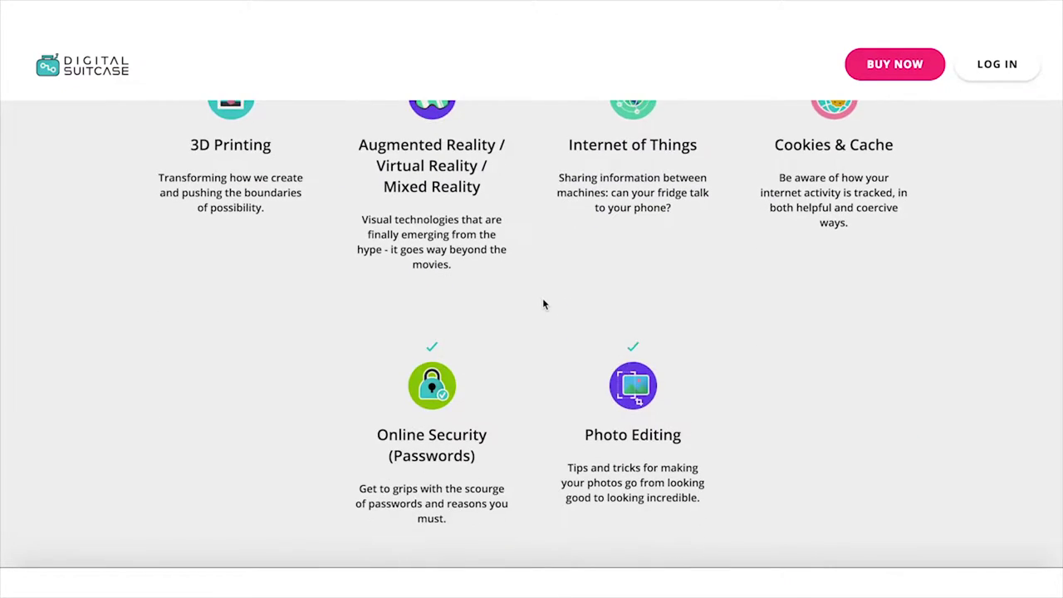
scroll(542, 303, up, 3)
scroll(543, 303, up, 3)
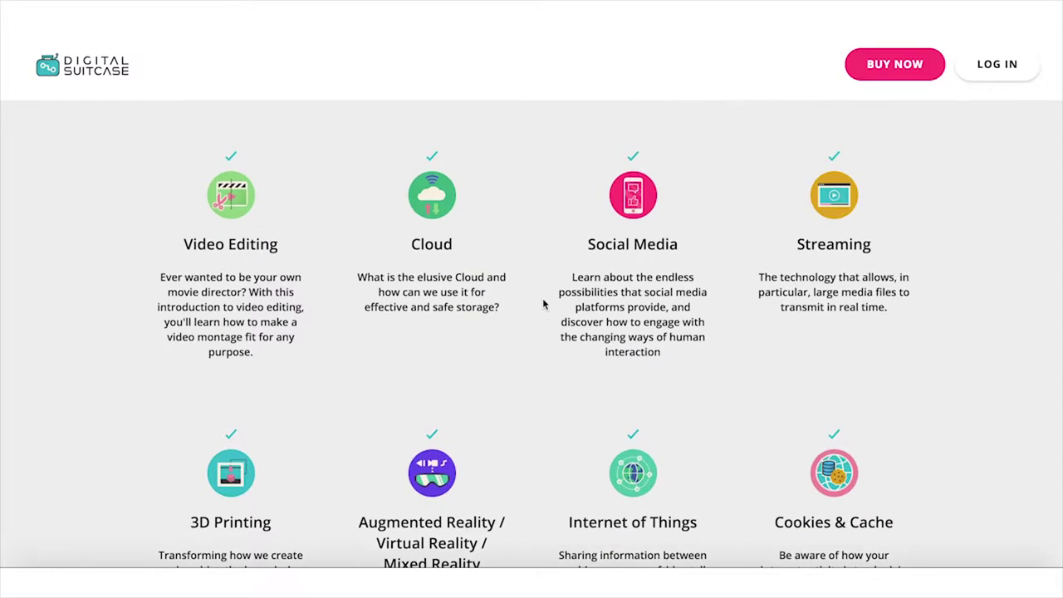
Start buying a Digital Suitcase subscription with the header's BUY NOW button.
click(875, 75)
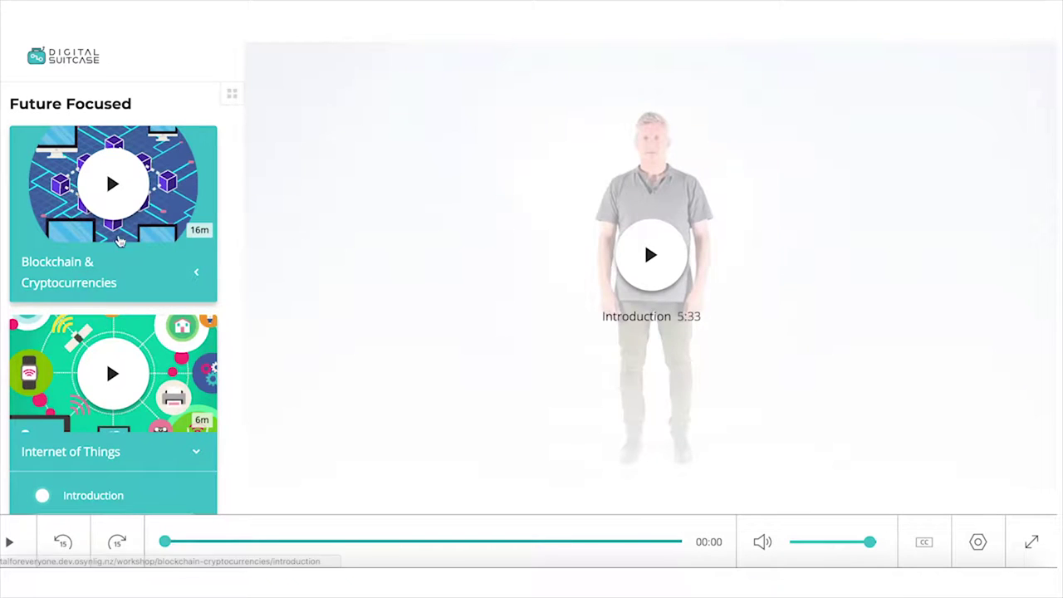
scroll(119, 240, down, 3)
scroll(119, 240, down, 3)
scroll(119, 245, down, 3)
scroll(118, 252, down, 3)
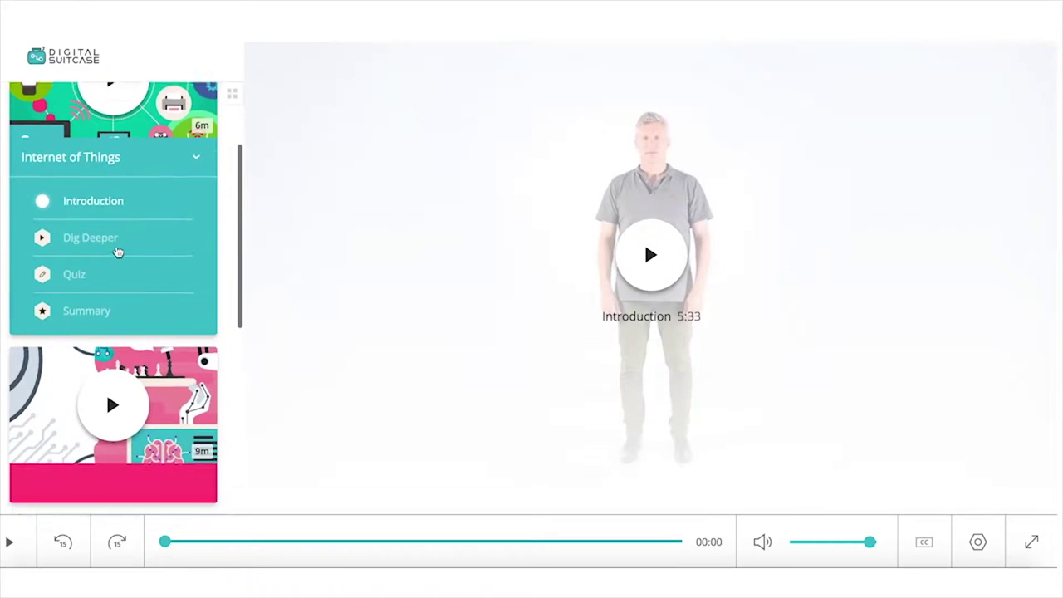
scroll(118, 252, down, 3)
scroll(118, 251, down, 3)
scroll(118, 251, down, 3)
scroll(118, 251, down, 3)
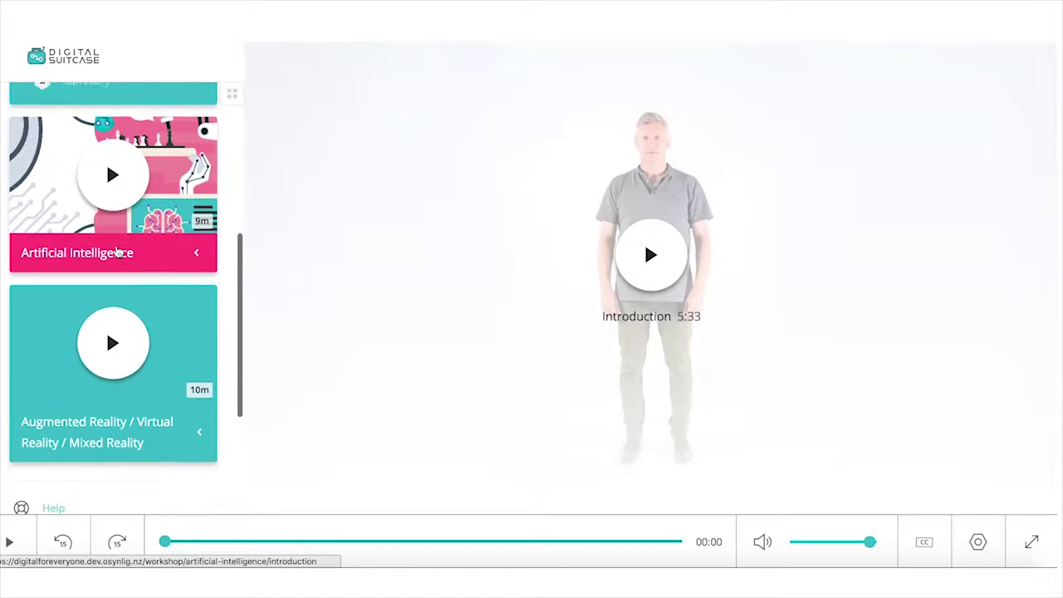
scroll(118, 252, down, 1)
Expand the Artificial Intelligence course's lessons and play its Introduction video.
click(121, 129)
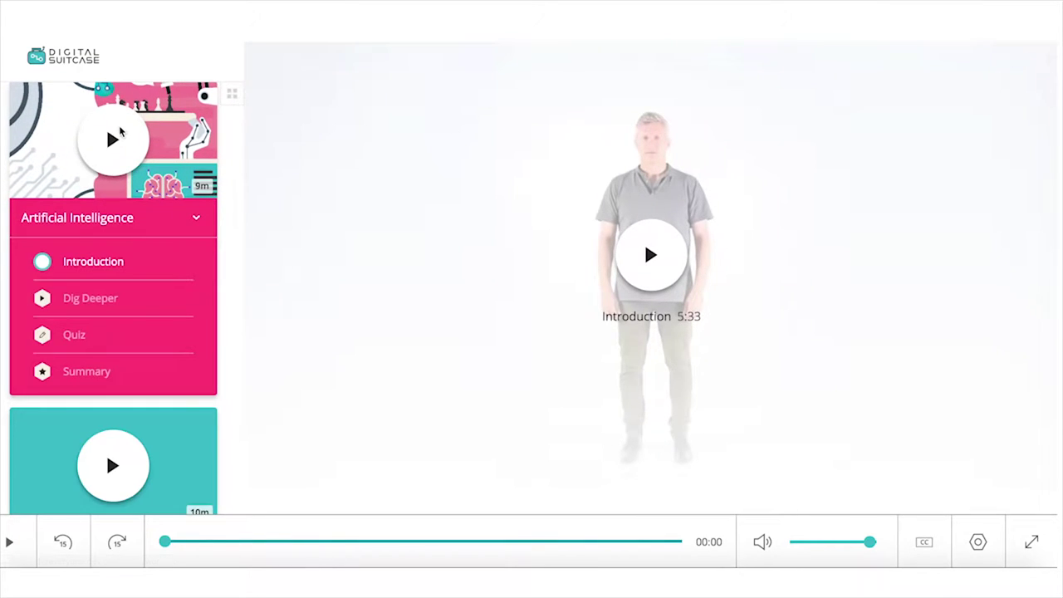
click(633, 246)
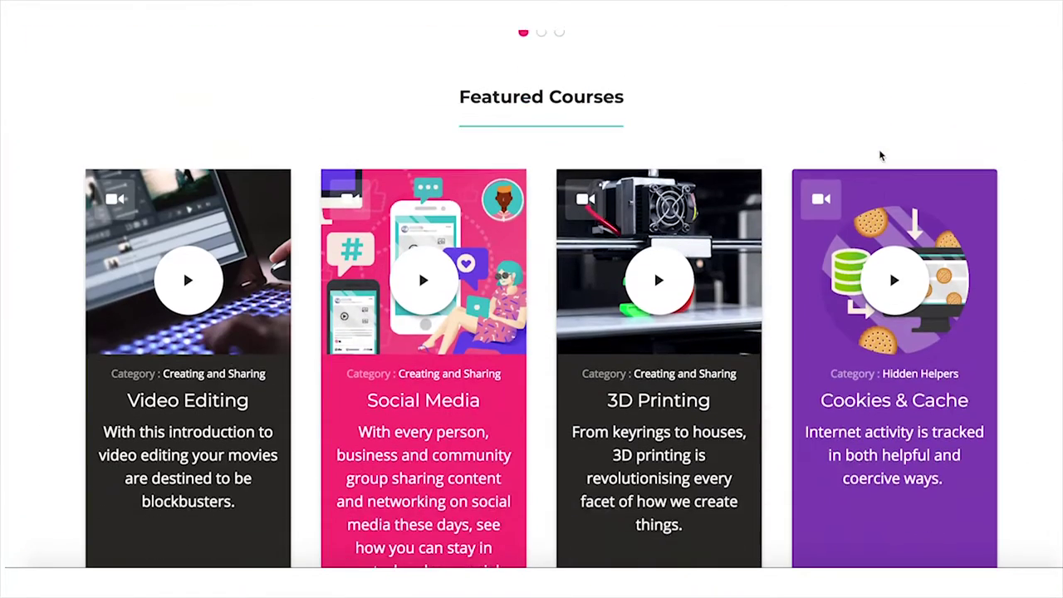
scroll(881, 155, up, 1)
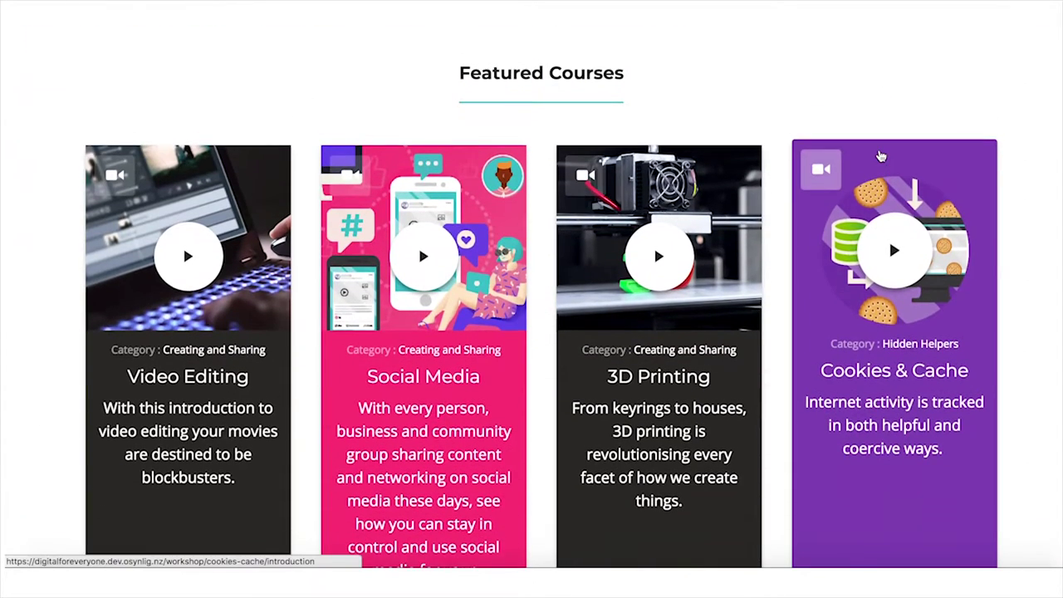
scroll(880, 154, down, 5)
scroll(880, 150, down, 5)
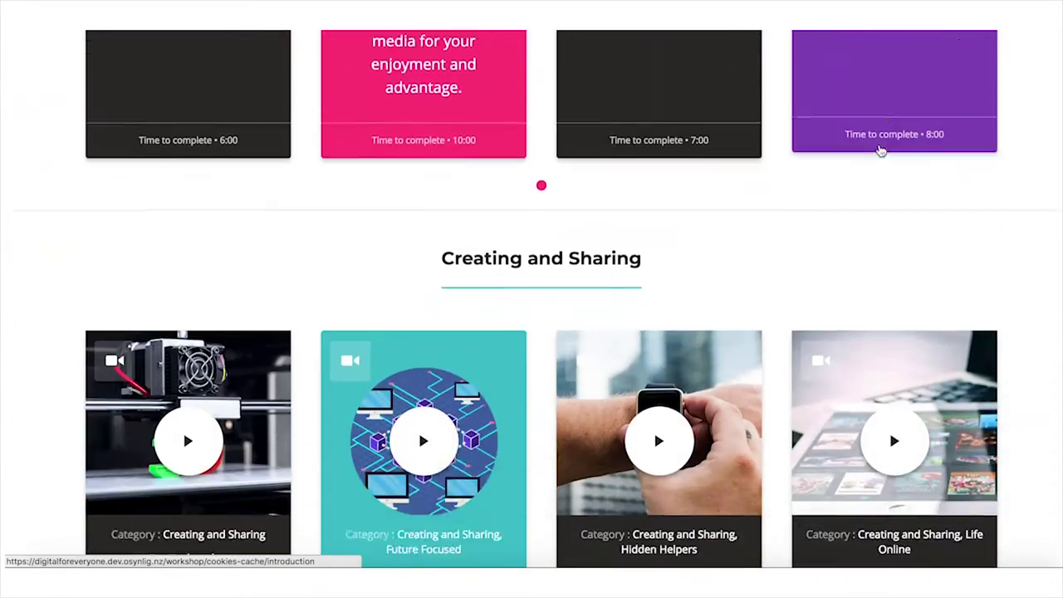